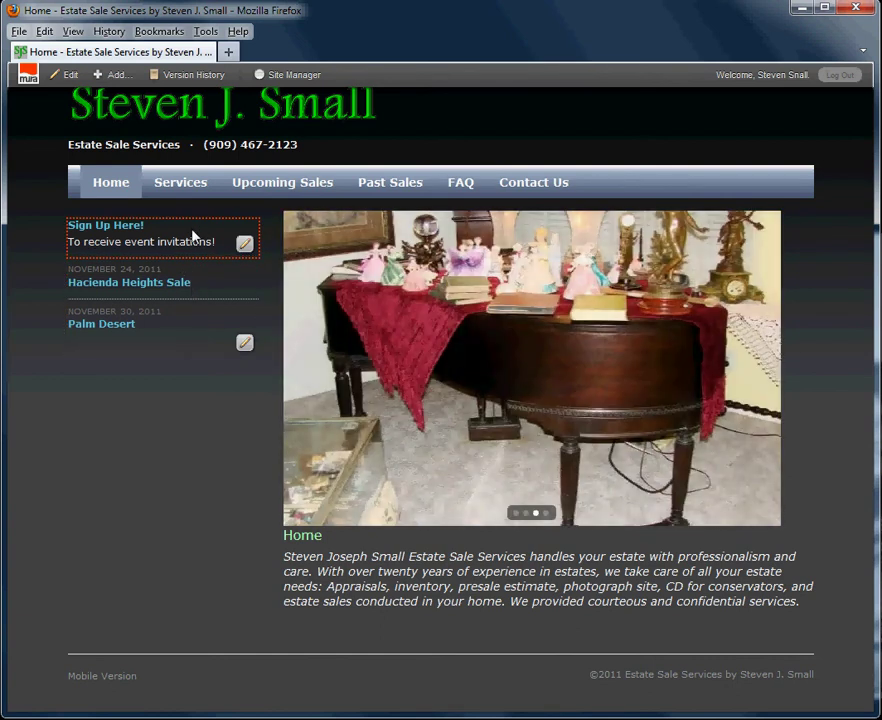
- Go to the Upcoming Sales calendar showing November 2011 events
{"action": "left_click", "coordinate": [287, 194]}
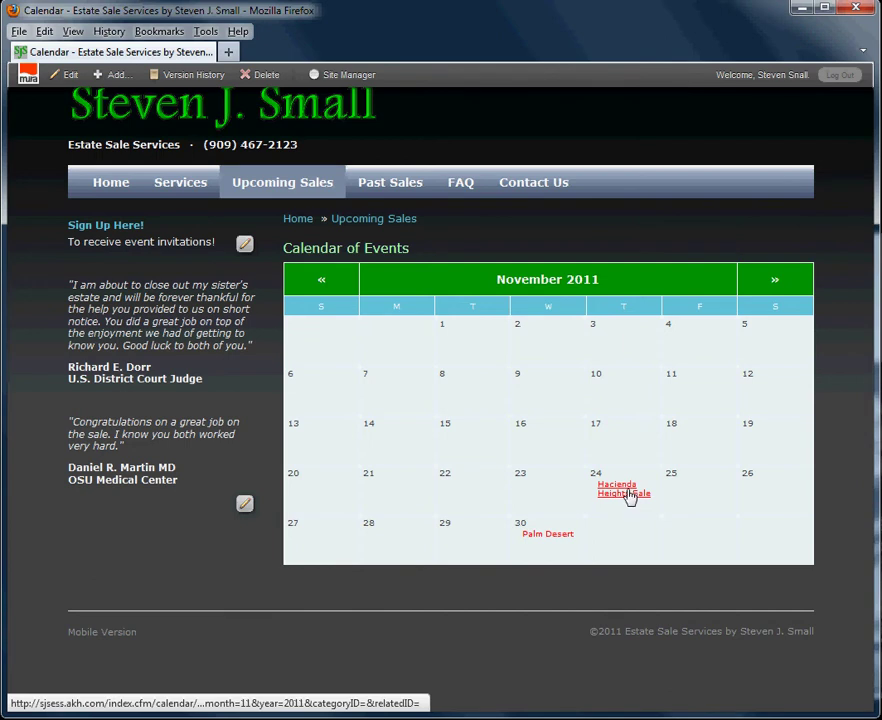
- Open the Hacienda Heights Sale page from the calendar and highlight its description
{"action": "left_click", "coordinate": [623, 495]}
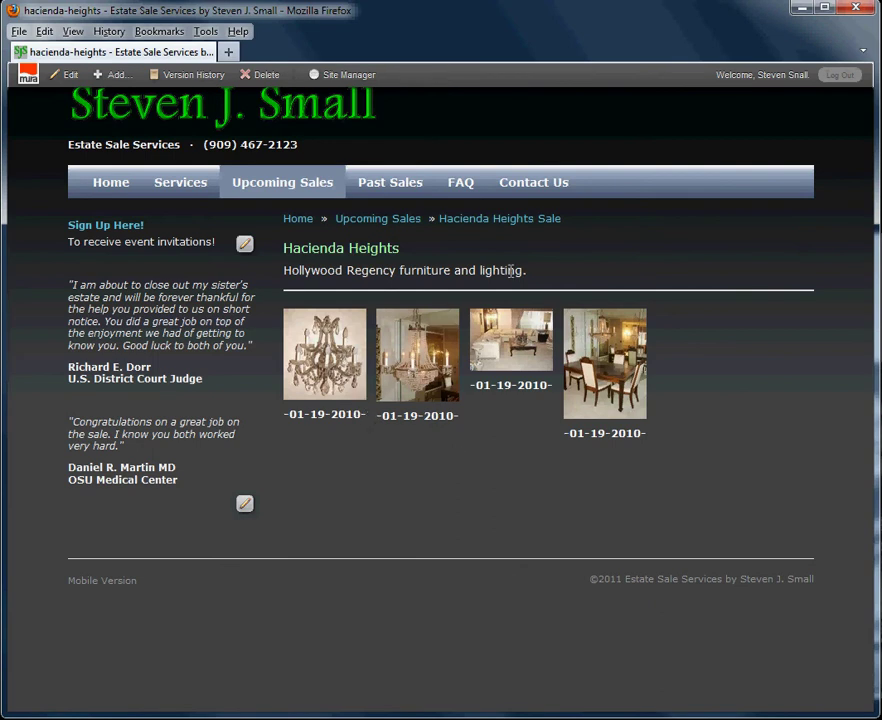
{"action": "left_click_drag", "start_coordinate": [515, 270], "coordinate": [312, 268]}
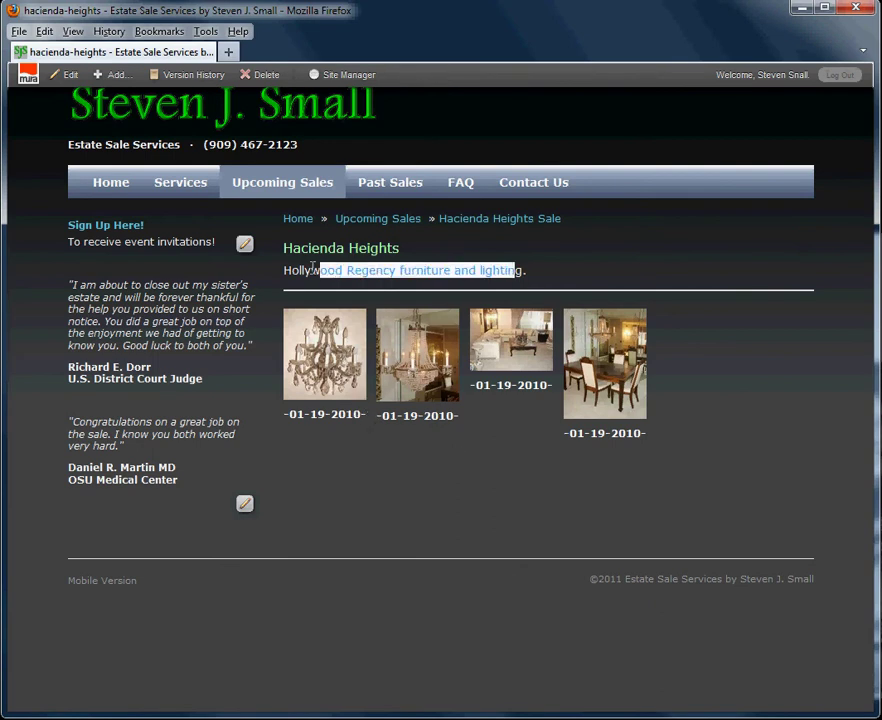
{"action": "left_click", "coordinate": [356, 478]}
- View the sale's photos full size, advance through two more, then close the viewer
{"action": "left_click", "coordinate": [332, 370]}
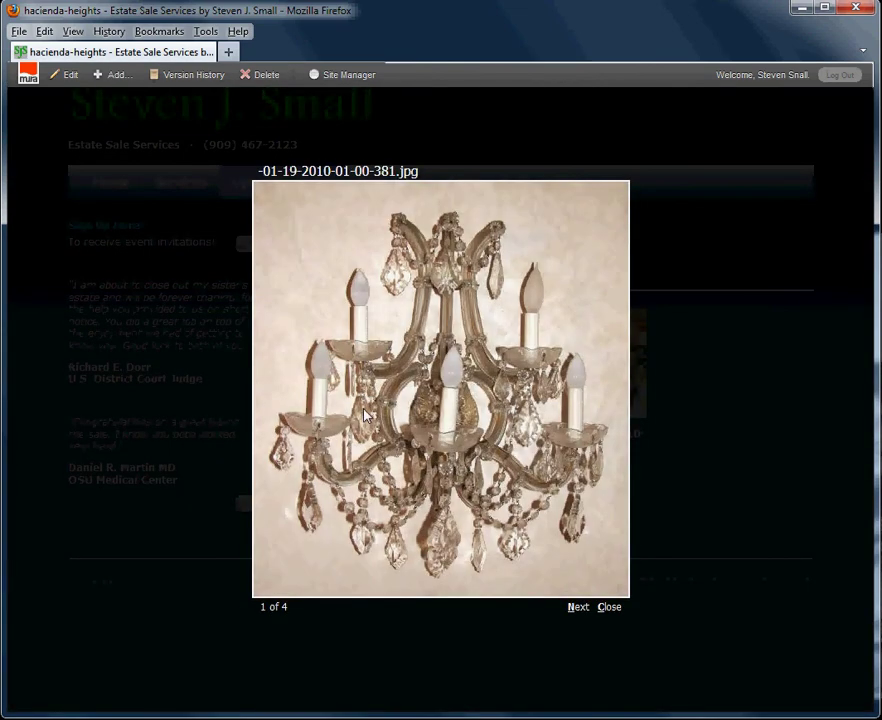
{"action": "left_click", "coordinate": [576, 608]}
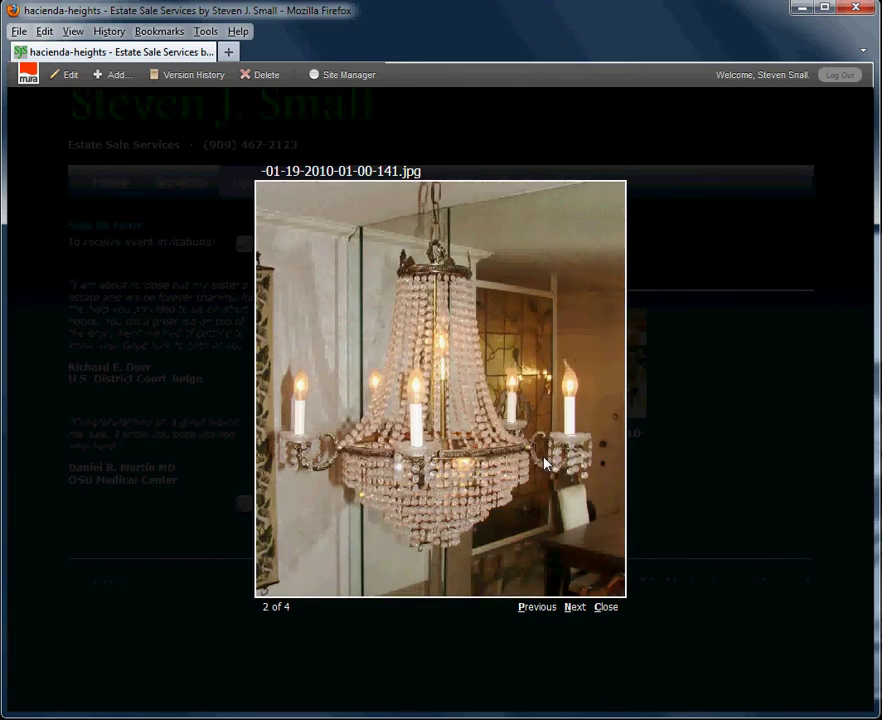
{"action": "left_click", "coordinate": [573, 609]}
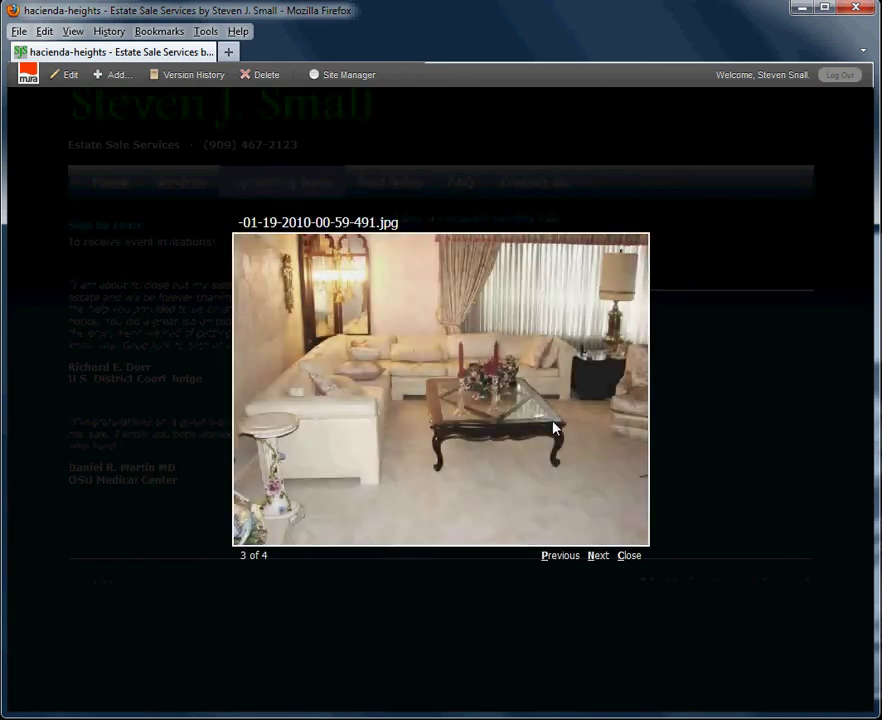
{"action": "left_click", "coordinate": [627, 557]}
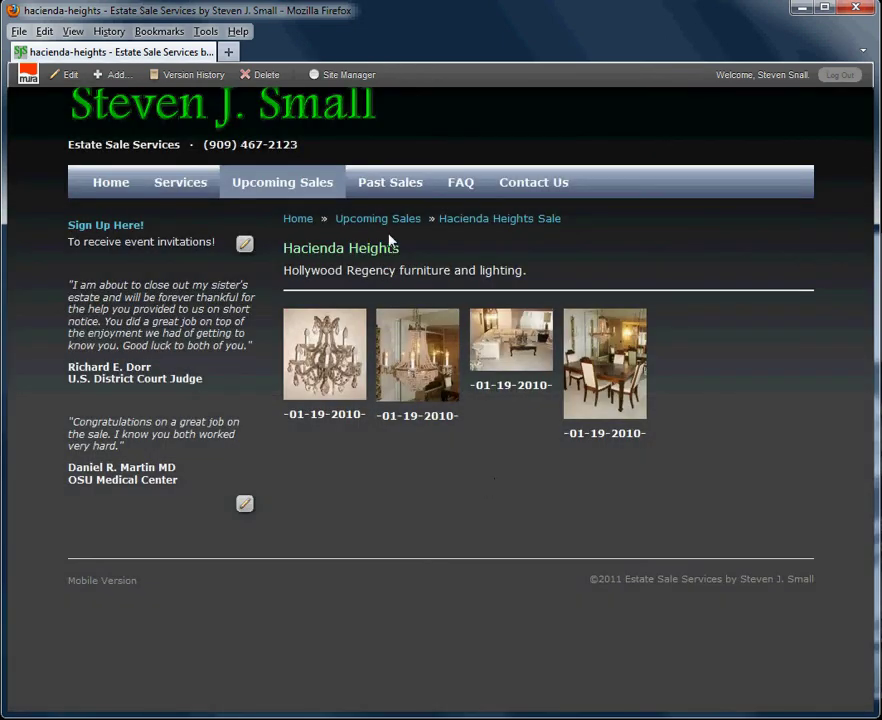
- Return to the Upcoming Sales calendar and bring up the Add... content menu
{"action": "left_click", "coordinate": [393, 230]}
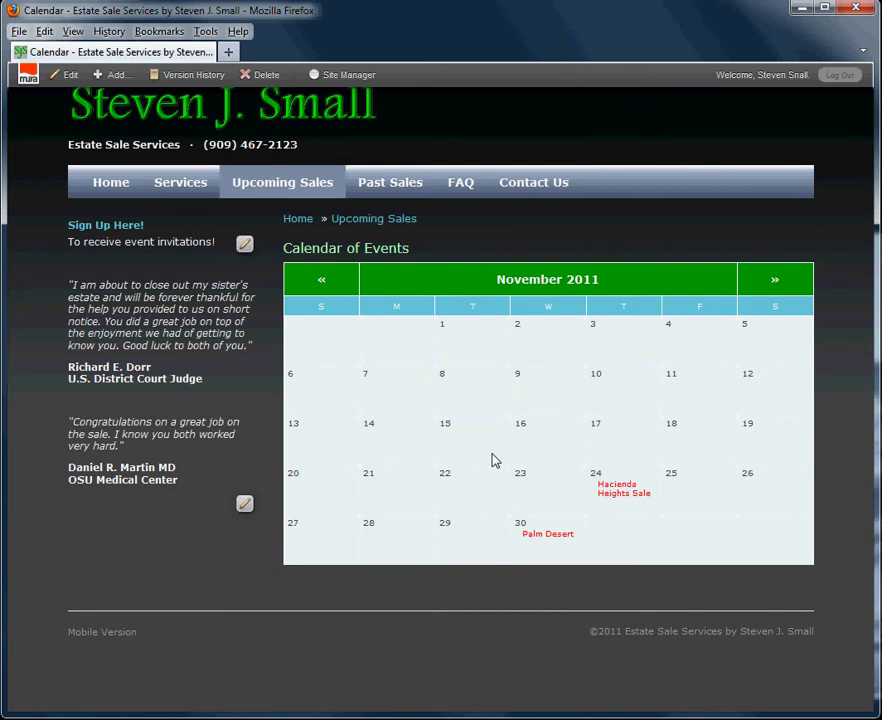
{"action": "mouse_move", "coordinate": [122, 82]}
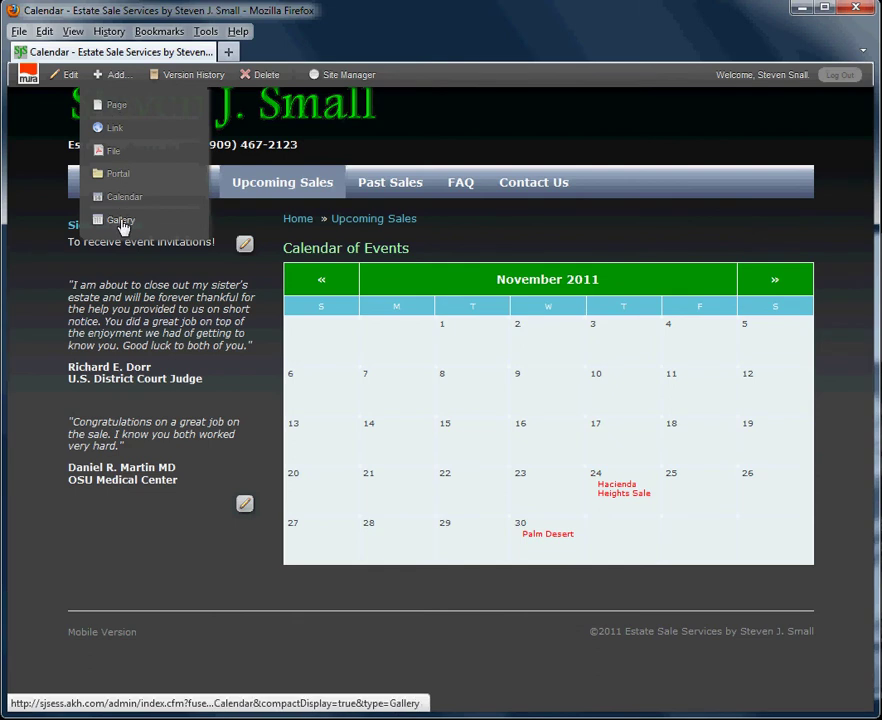
- Start a new Gallery item titled 'Sale in Pasadena' using the title autocomplete
{"action": "left_click", "coordinate": [121, 222]}
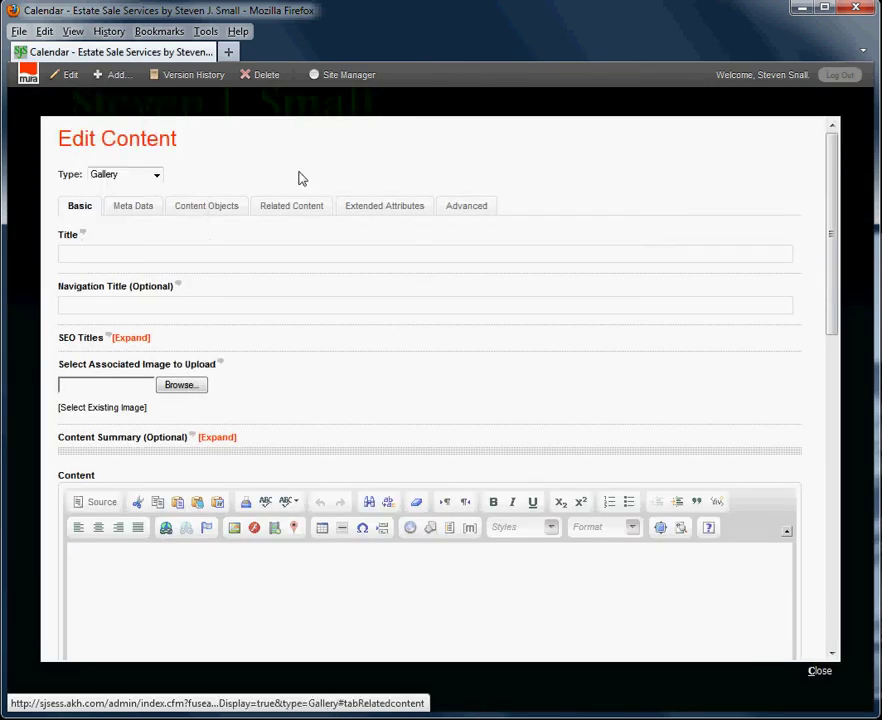
{"action": "left_click", "coordinate": [139, 256]}
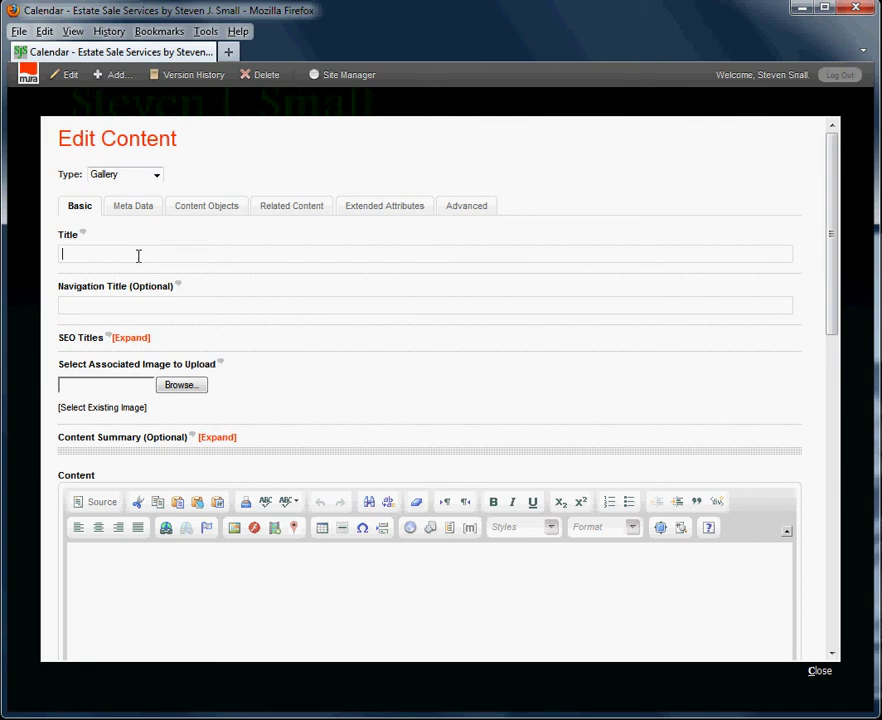
{"action": "type", "text": "Pasa"}
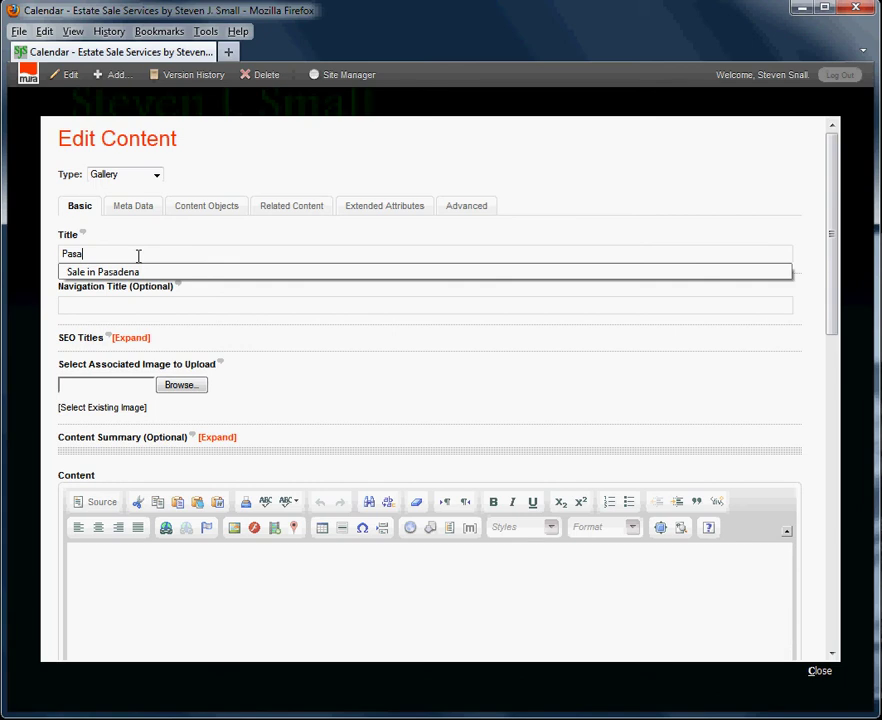
{"action": "key", "text": "Down"}
{"action": "key", "text": "Return"}
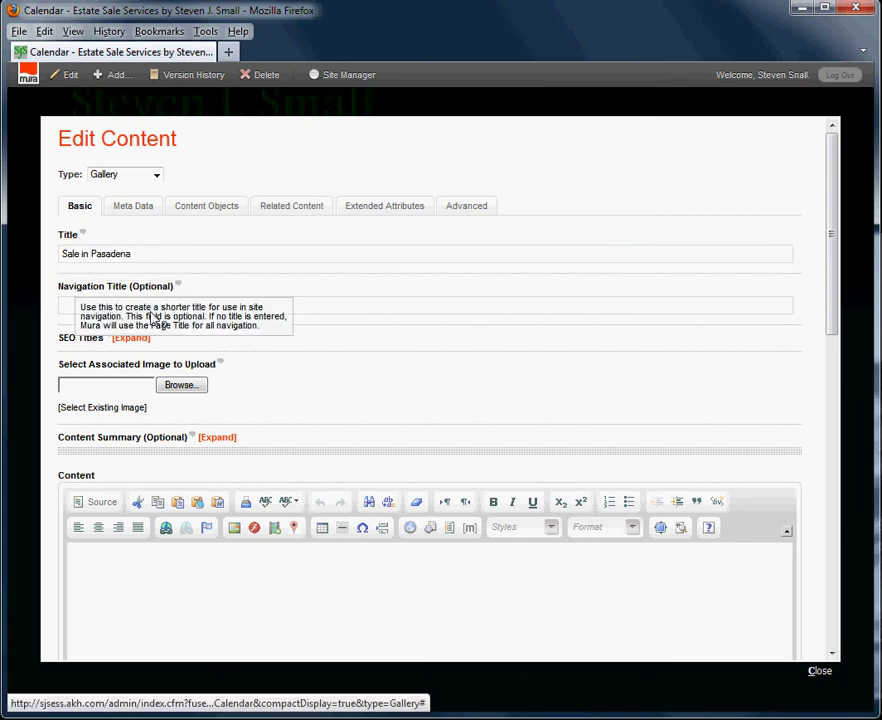
{"action": "left_click", "coordinate": [179, 567]}
- Write the gallery content 'This is a sale, here is the address, phone, etc'
{"action": "type", "text": "This is a "}
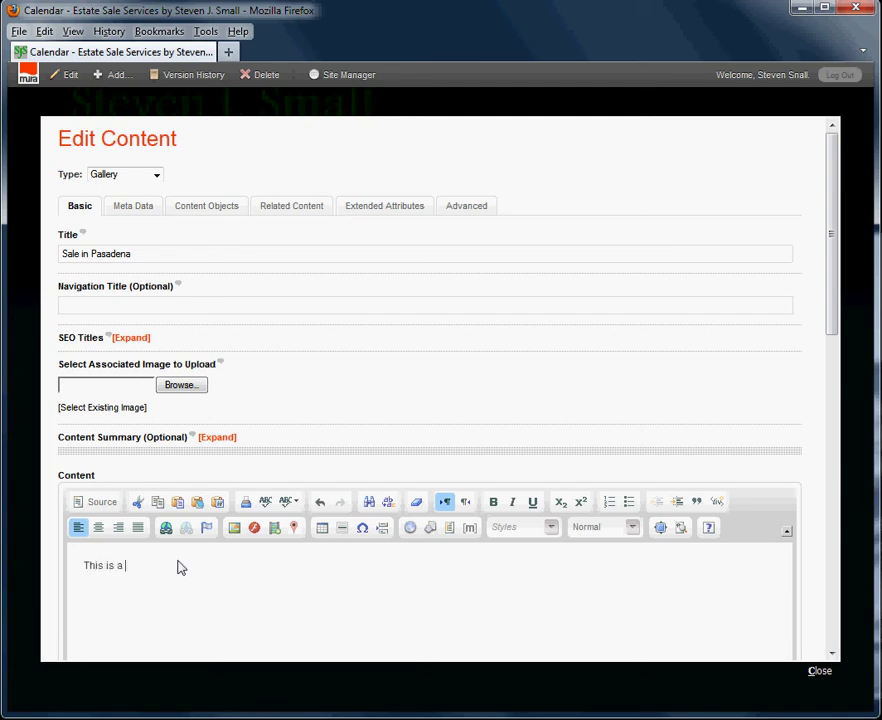
{"action": "type", "text": "sale, here is the address, phone, etc"}
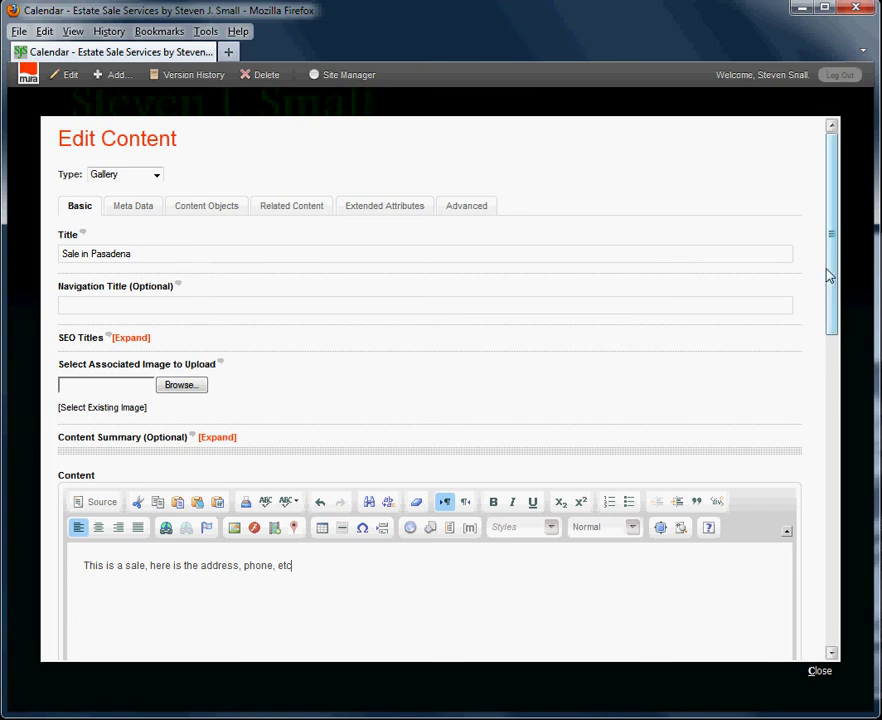
{"action": "left_click_drag", "start_coordinate": [827, 276], "coordinate": [833, 358]}
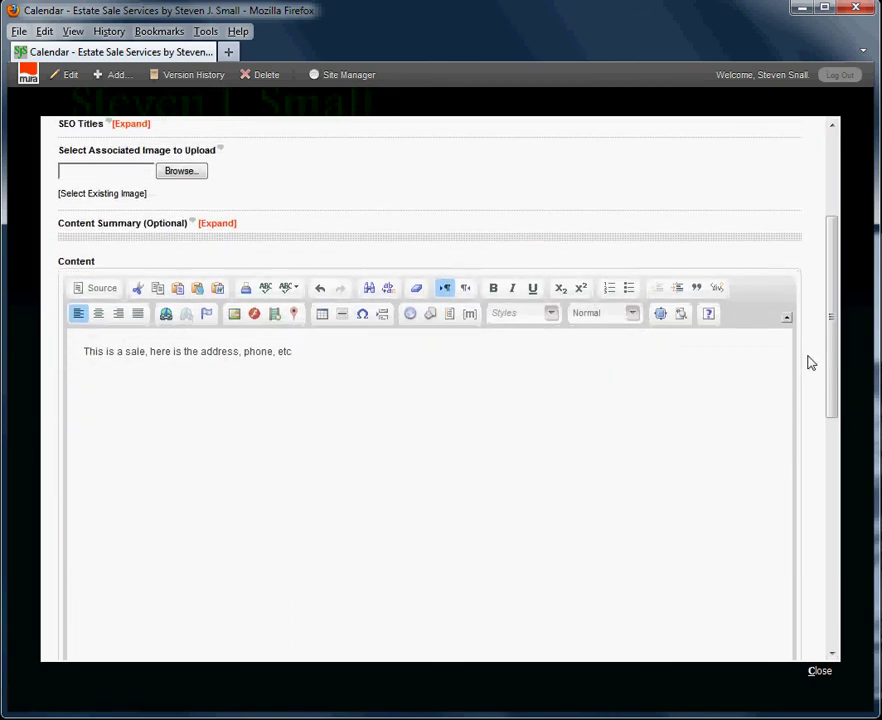
{"action": "key", "text": "Return"}
{"action": "key", "text": "Return"}
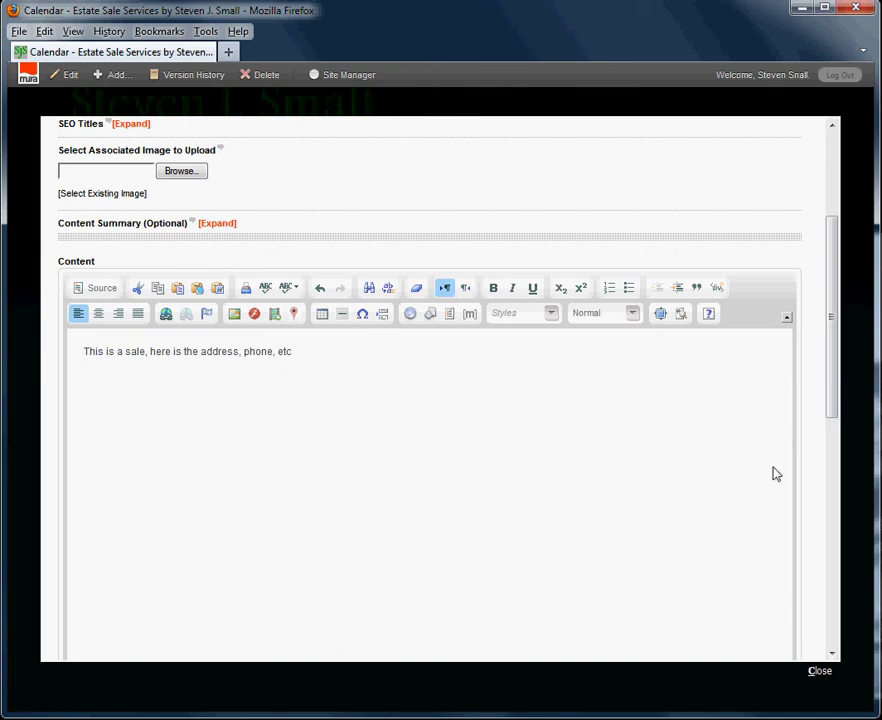
{"action": "left_click_drag", "start_coordinate": [831, 397], "coordinate": [833, 653]}
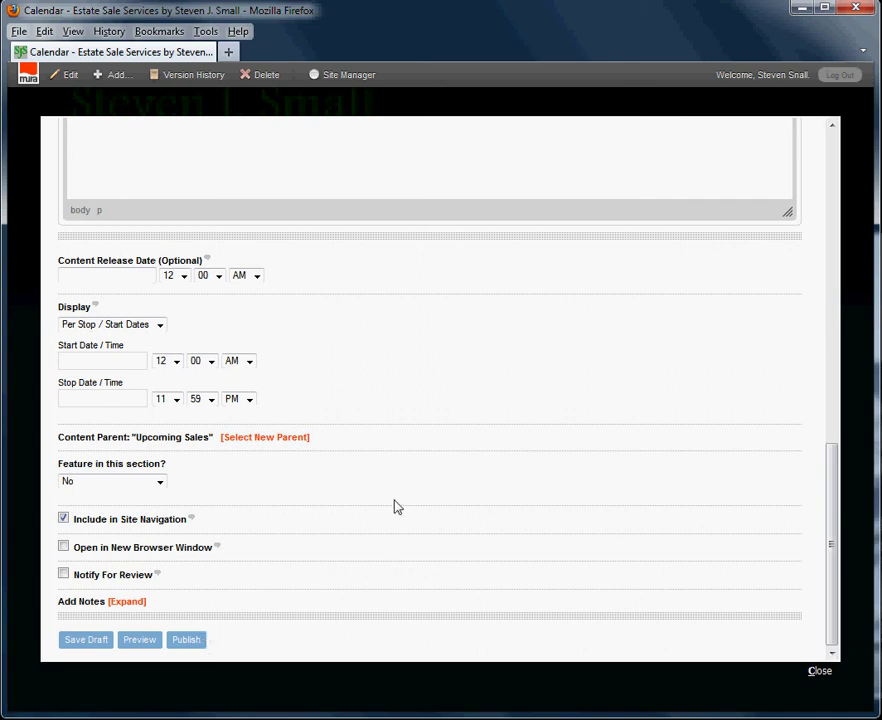
- Schedule the gallery to run from November 16 to November 17, 2011
{"action": "left_click", "coordinate": [93, 361]}
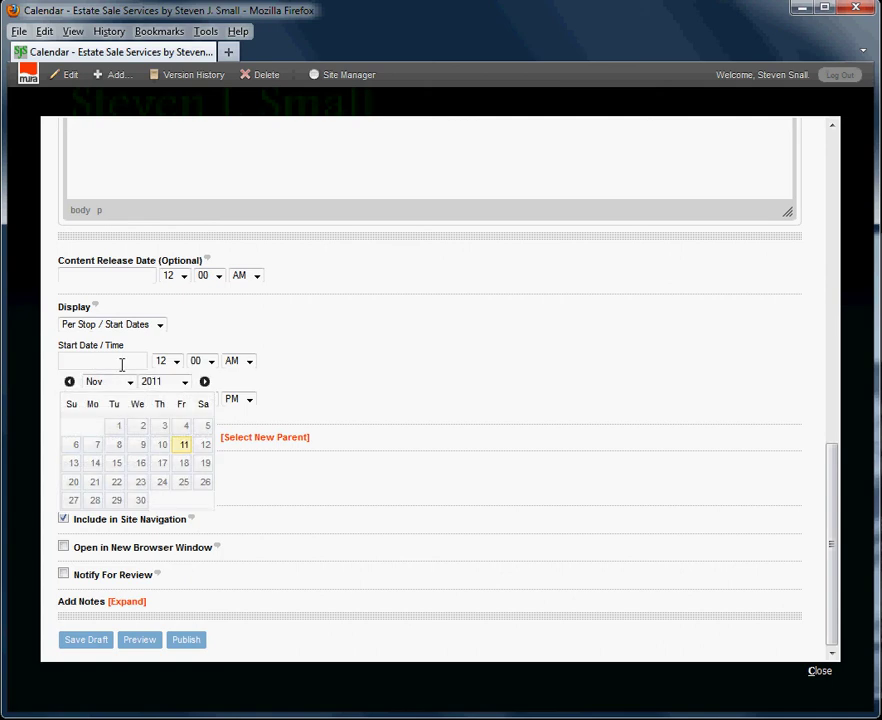
{"action": "left_click", "coordinate": [141, 466]}
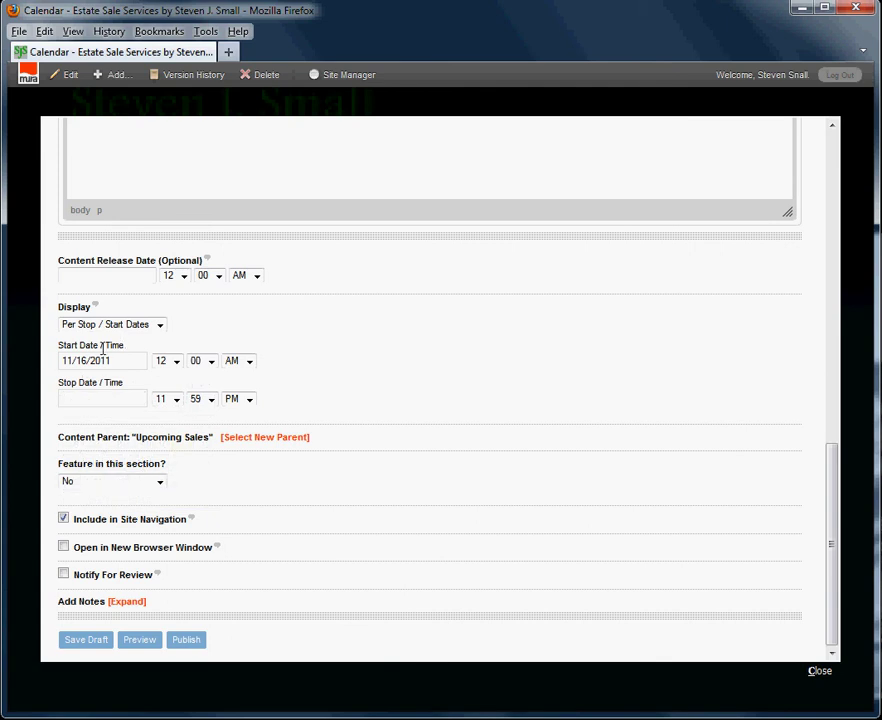
{"action": "left_click", "coordinate": [89, 399]}
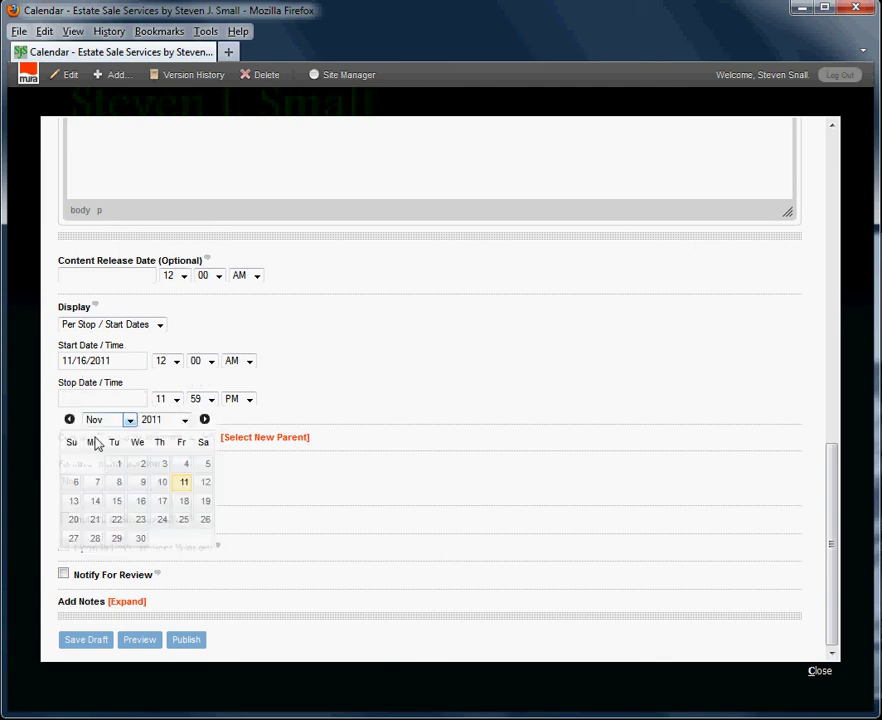
{"action": "left_click", "coordinate": [162, 502]}
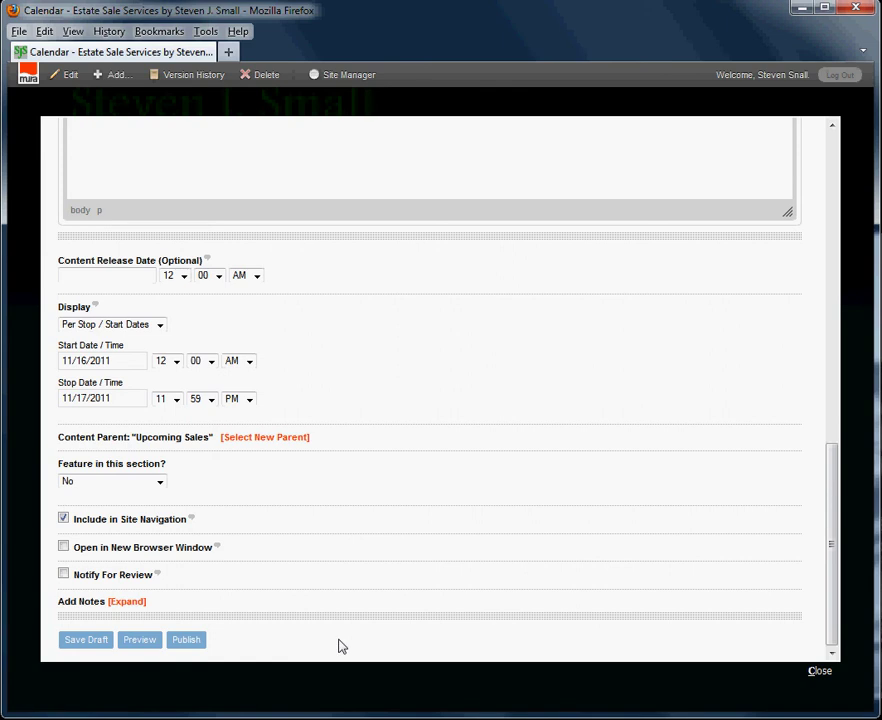
- Publish the Sale in Pasadena gallery and return to the Upcoming Sales calendar
{"action": "left_click", "coordinate": [190, 640]}
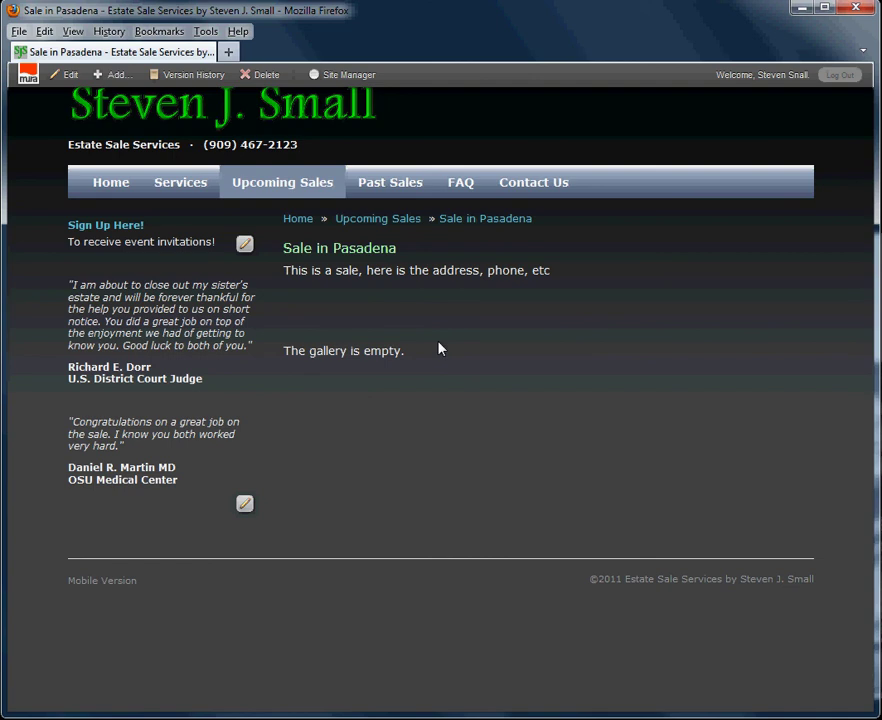
{"action": "left_click", "coordinate": [378, 222]}
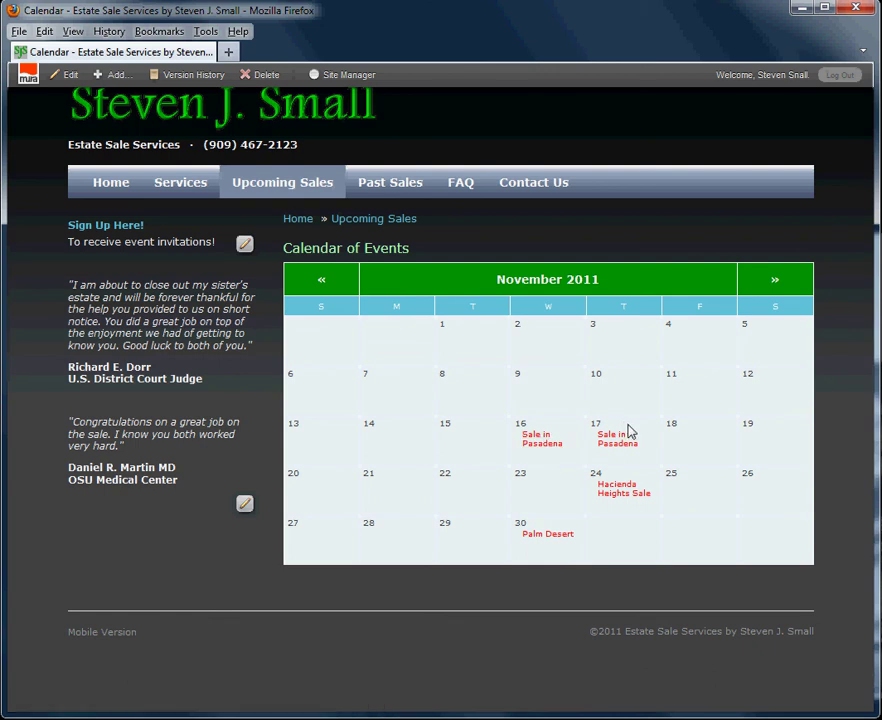
- Open the Sale in Pasadena entry on November 16 and highlight its description
{"action": "left_click", "coordinate": [539, 441]}
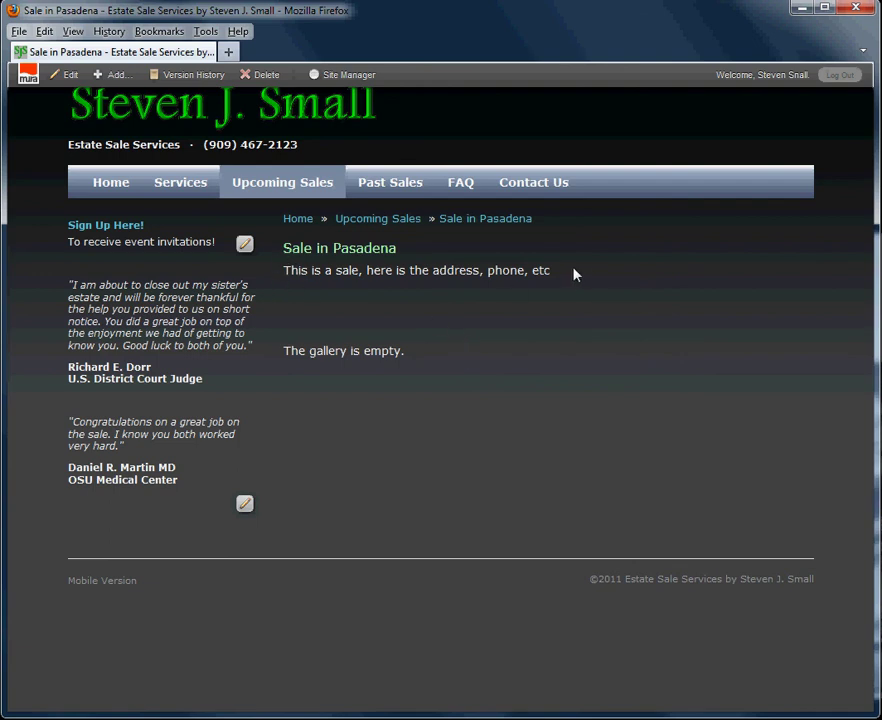
{"action": "left_click_drag", "start_coordinate": [574, 274], "coordinate": [285, 272]}
{"action": "left_click", "coordinate": [423, 299]}
{"action": "left_click", "coordinate": [71, 78]}
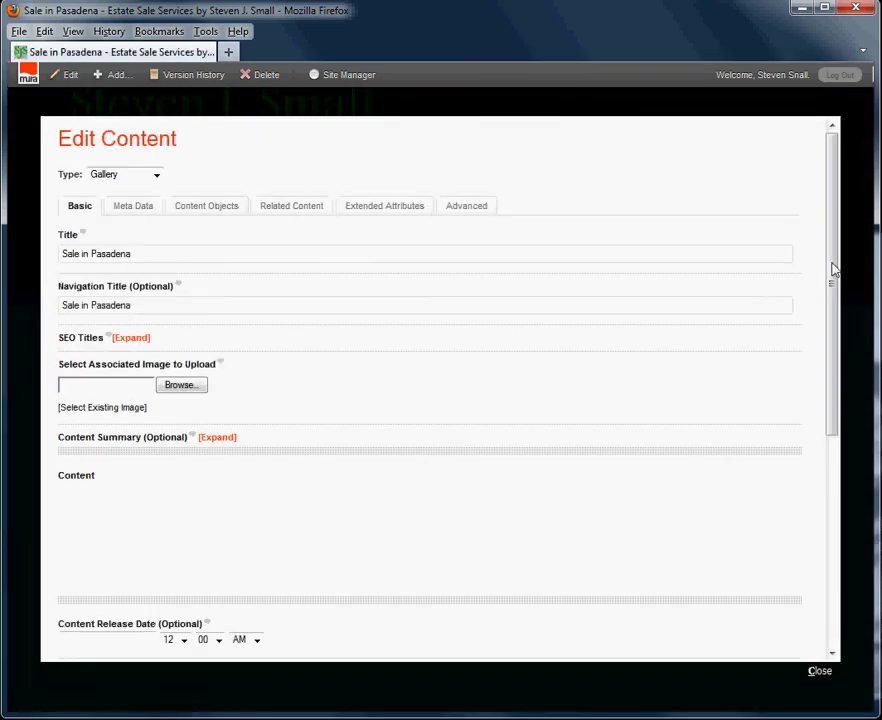
{"action": "left_click_drag", "start_coordinate": [833, 291], "coordinate": [838, 386]}
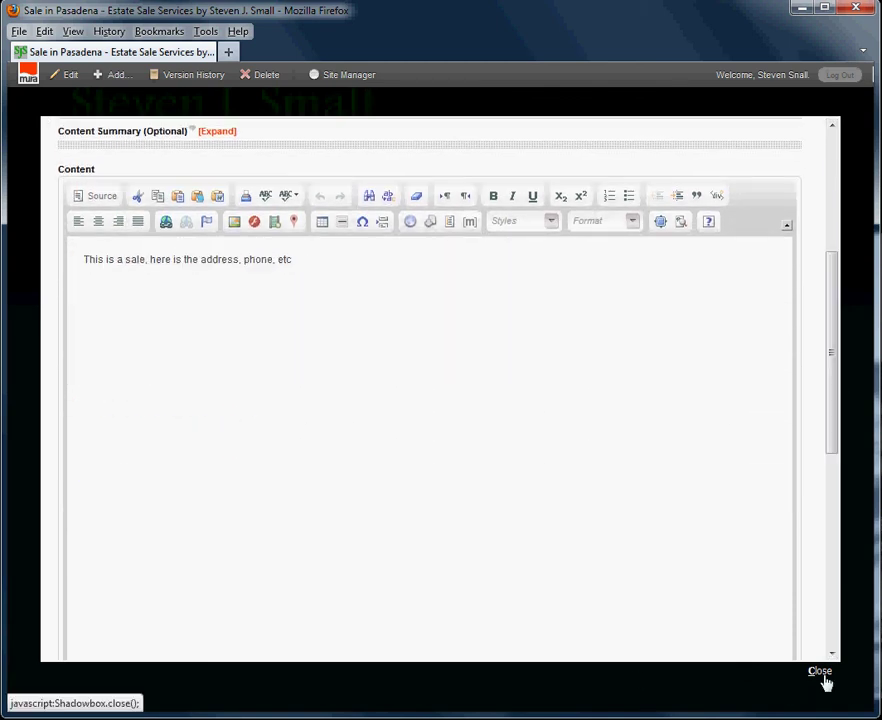
{"action": "left_click", "coordinate": [822, 675]}
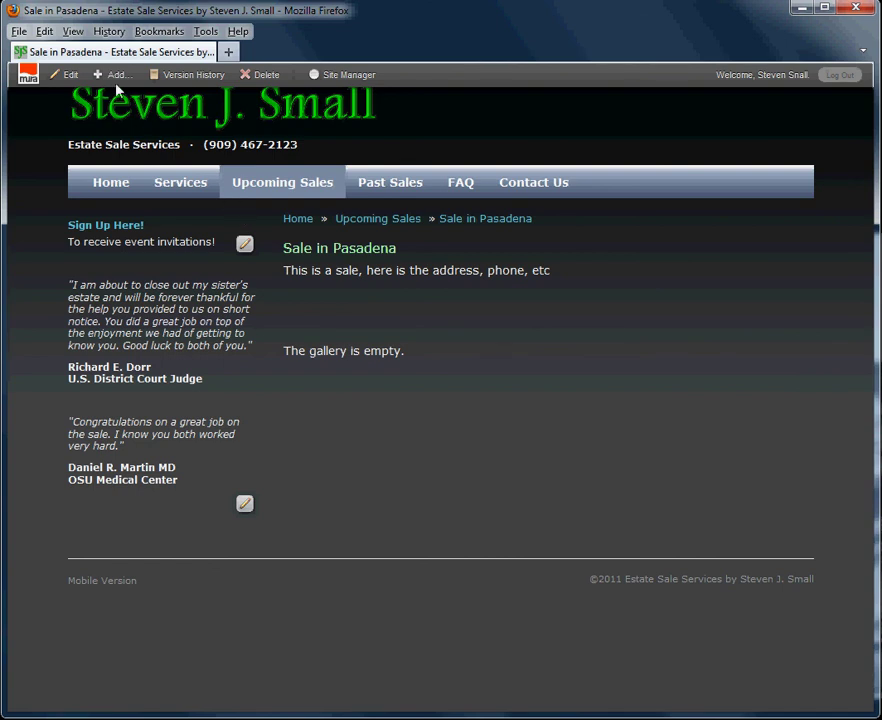
{"action": "mouse_move", "coordinate": [115, 81]}
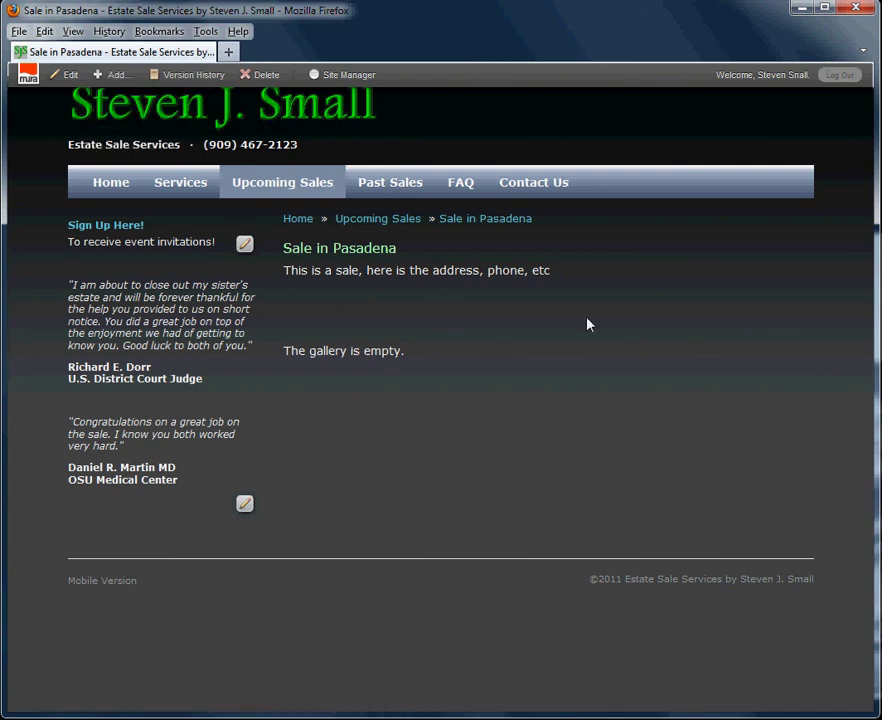